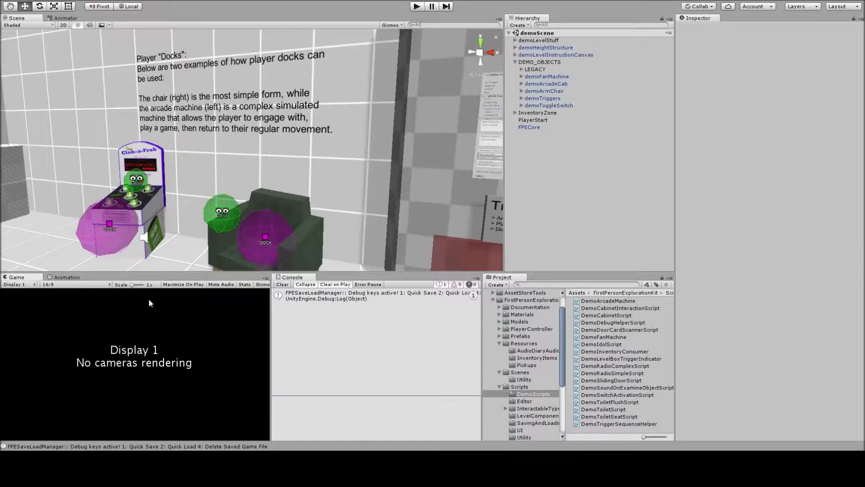
- Select demoArmChair and examine its FPE Interactable Dock Script settings, including interaction, dock transforms, view limits and dock sounds
right_click_drag(173, 93, 433, 111)
left_click(557, 90)
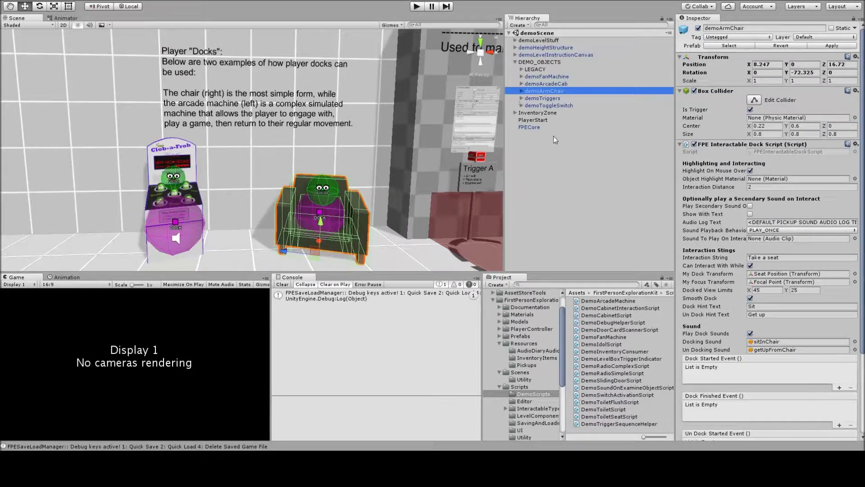
scroll(718, 164, "down", 4)
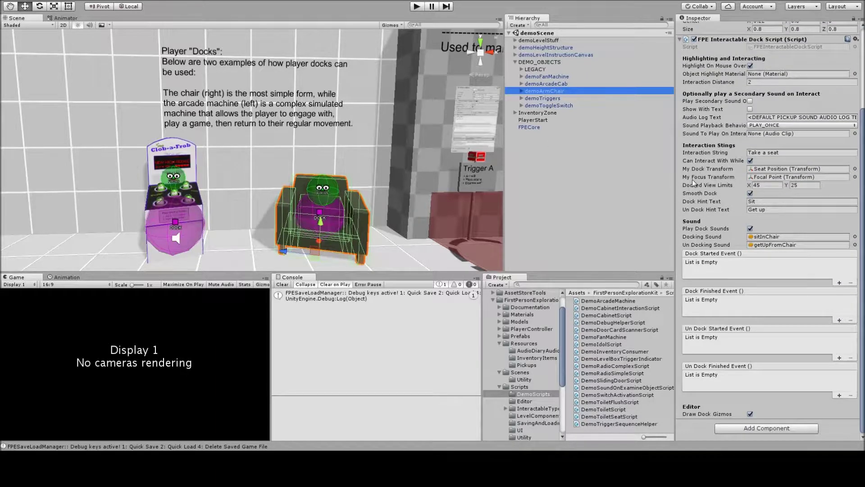
right_click_drag(410, 177, 327, 205)
key("w")
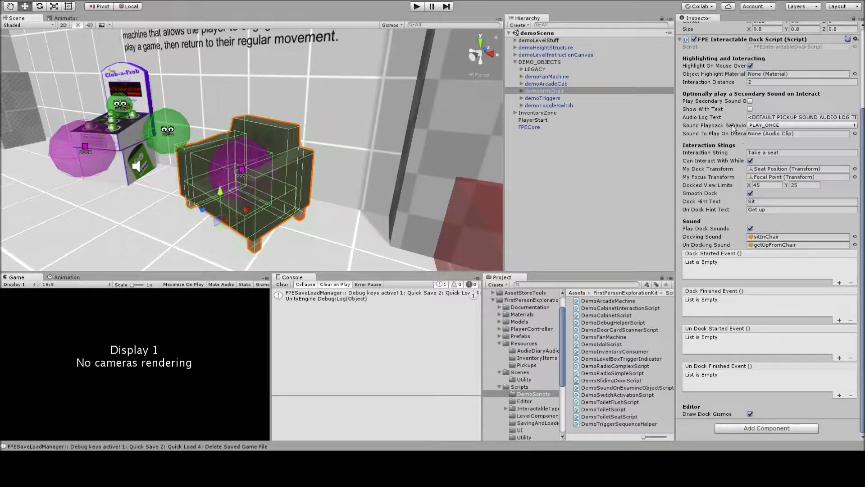
left_click_drag(864, 200, 864, 162)
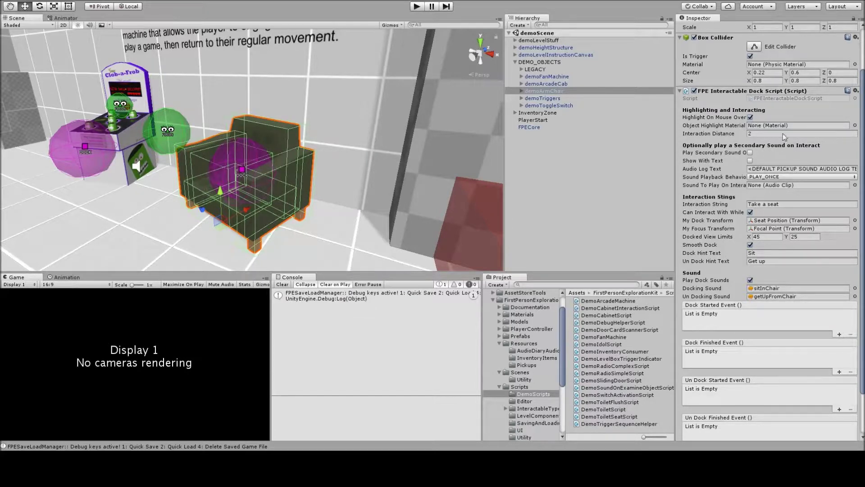
scroll(766, 131, "down", 3)
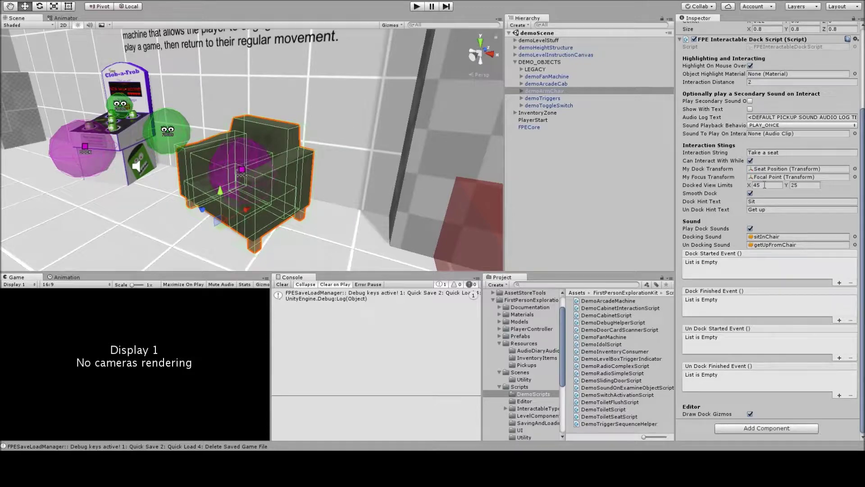
- Locate the armchair's Seat Position and Focal Point child transforms and examine where each sits relative to the chair
left_click(766, 171)
left_click(547, 99)
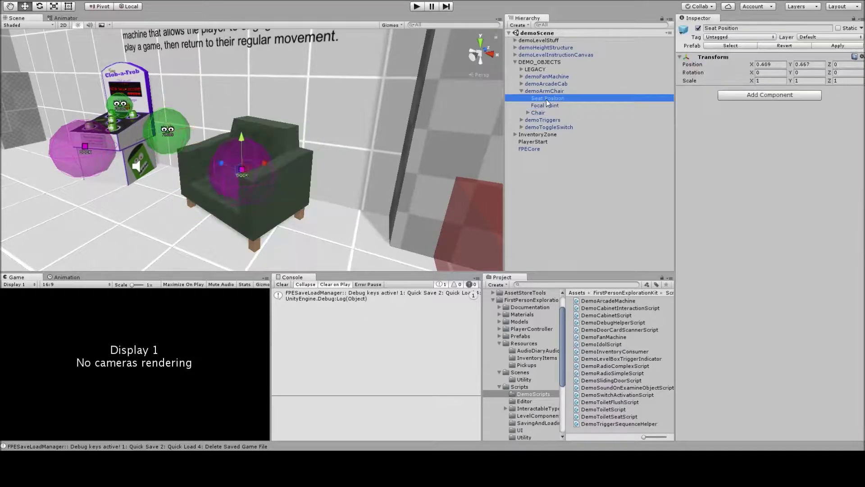
left_click(548, 91)
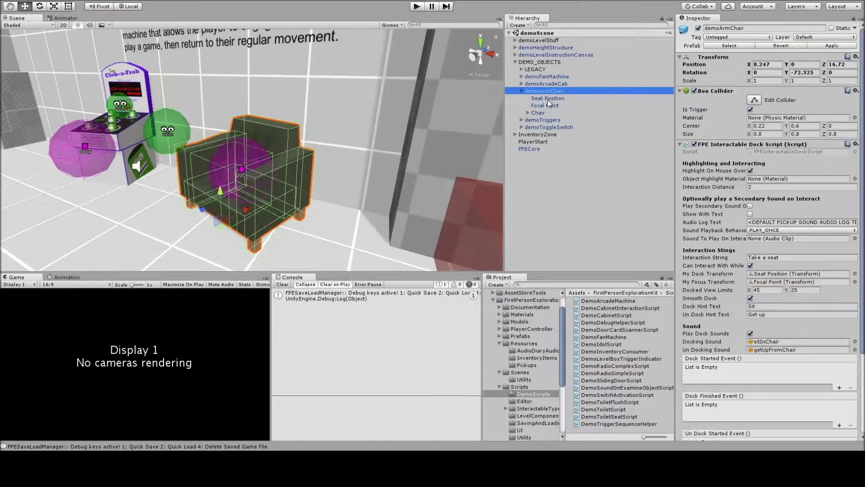
left_click(548, 99)
left_click_drag(266, 121, 277, 136, "alt")
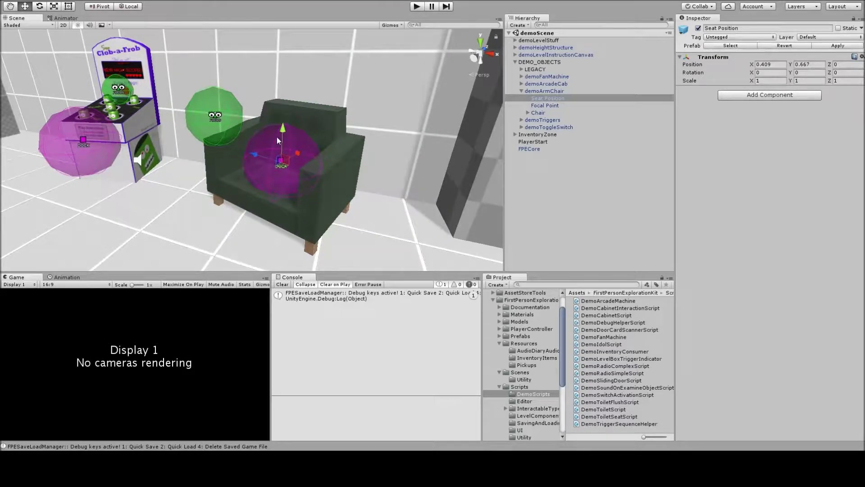
left_click(547, 105)
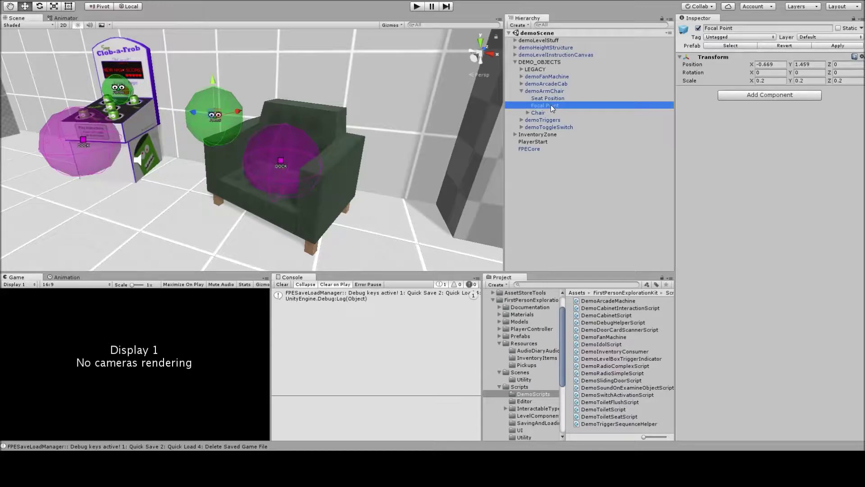
left_click_drag(275, 93, 286, 96, "alt")
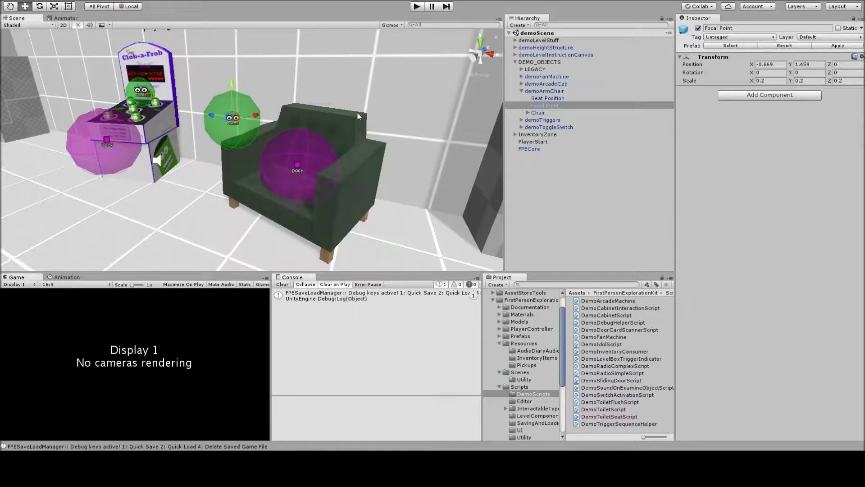
- Run the scene, walk to the armchair, sit in it and get back up to test the dock
left_click(416, 6)
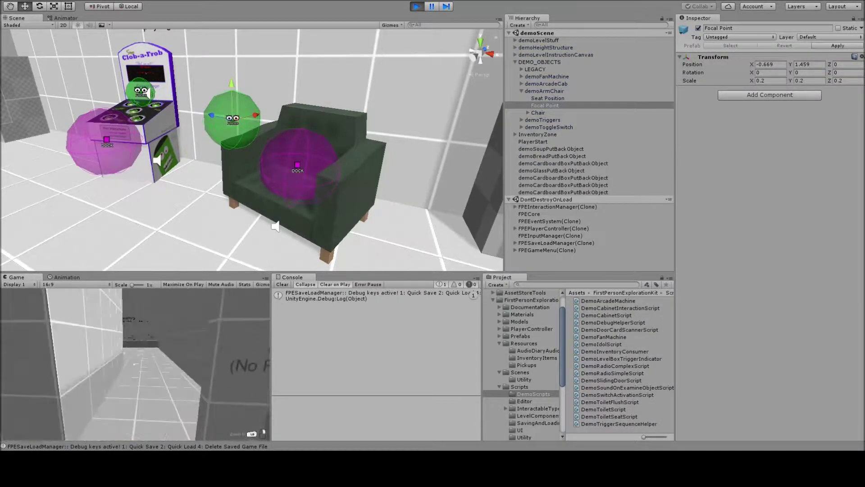
key("w")
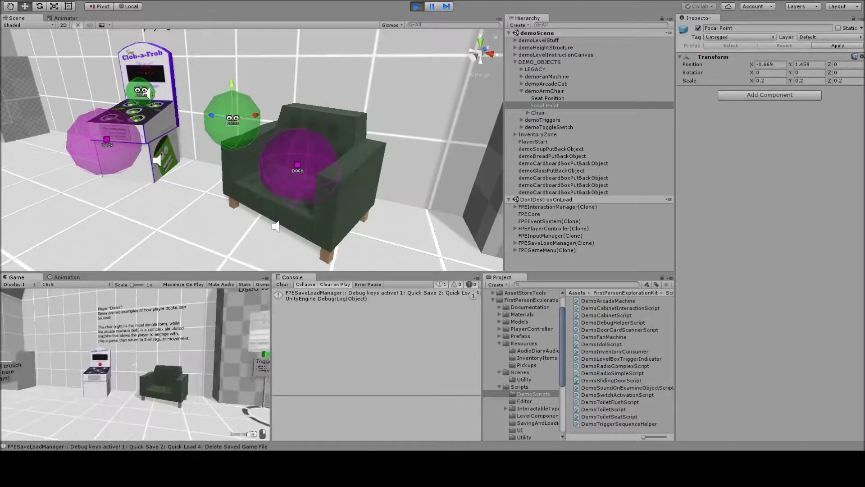
left_click(134, 364)
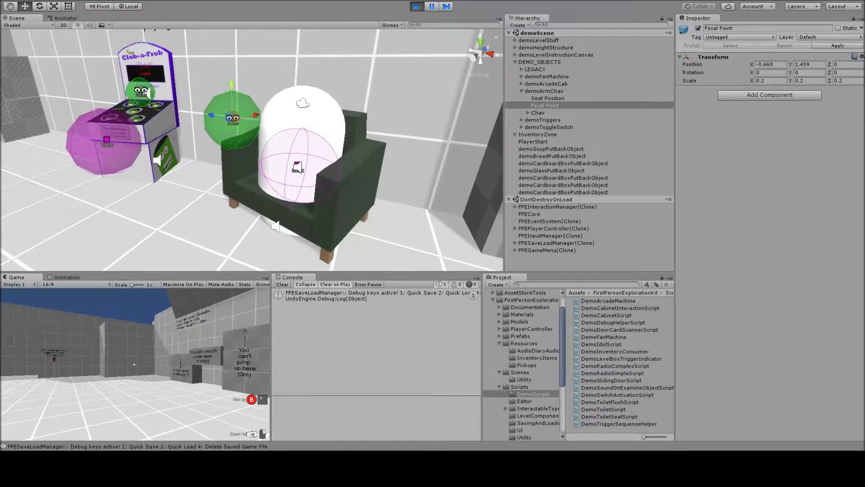
key("x")
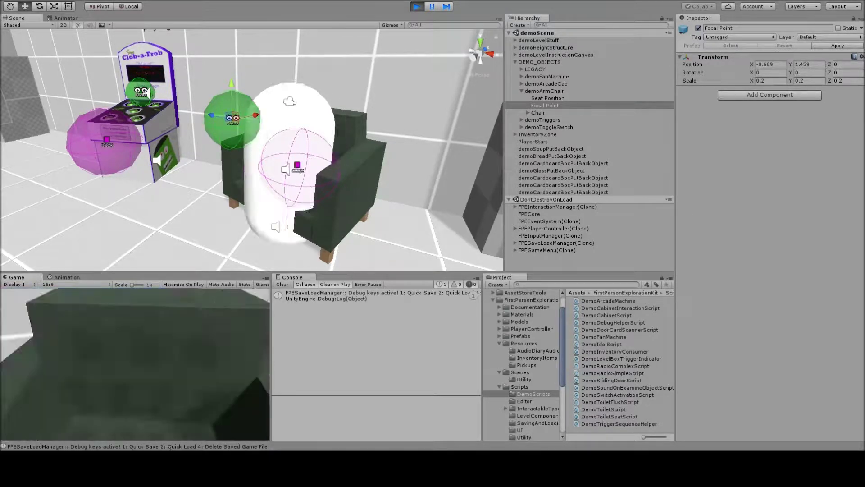
key("s")
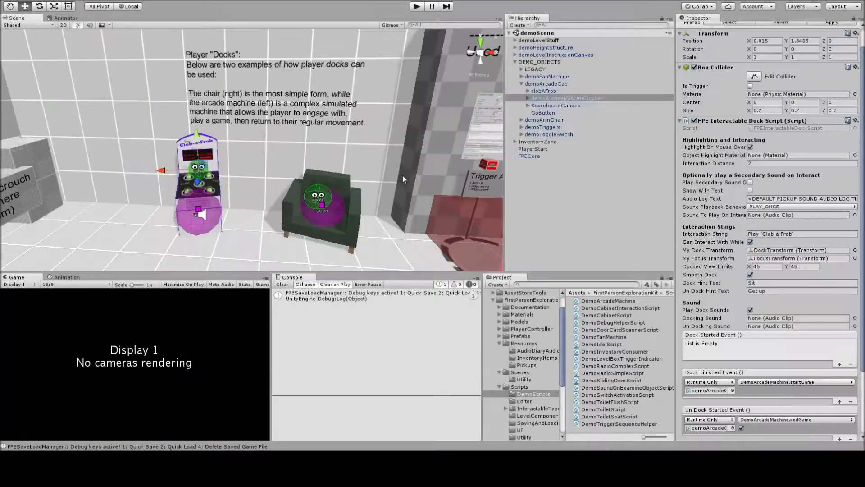
- Move in on the Clob-a-Frob cabinet and inspect demoArcadeCab's Demo Arcade Machine script and colliders
key("w")
right_click_drag(402, 175, 366, 182)
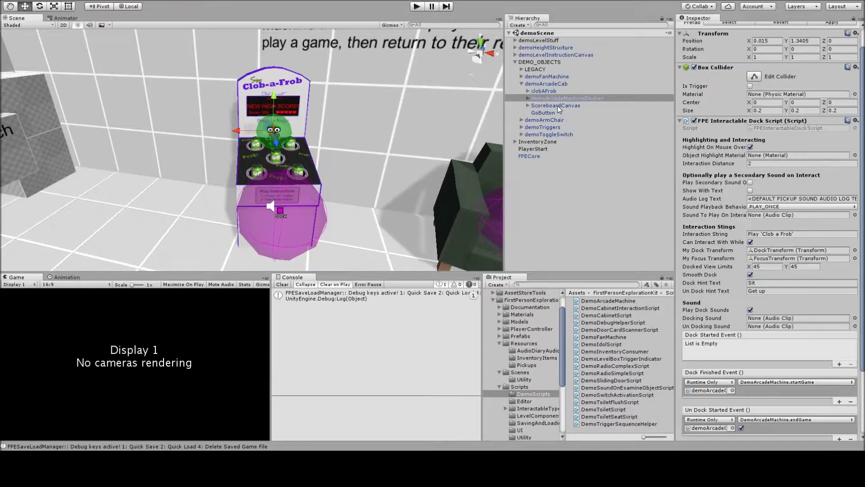
right_click_drag(309, 129, 394, 139)
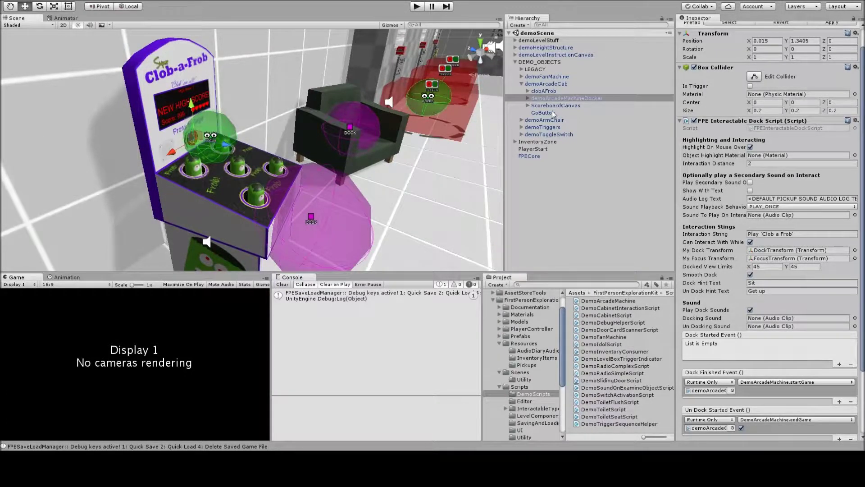
left_click(551, 83)
right_click_drag(294, 103, 238, 121)
left_click_drag(238, 121, 355, 130, "alt")
right_click_drag(355, 131, 365, 139)
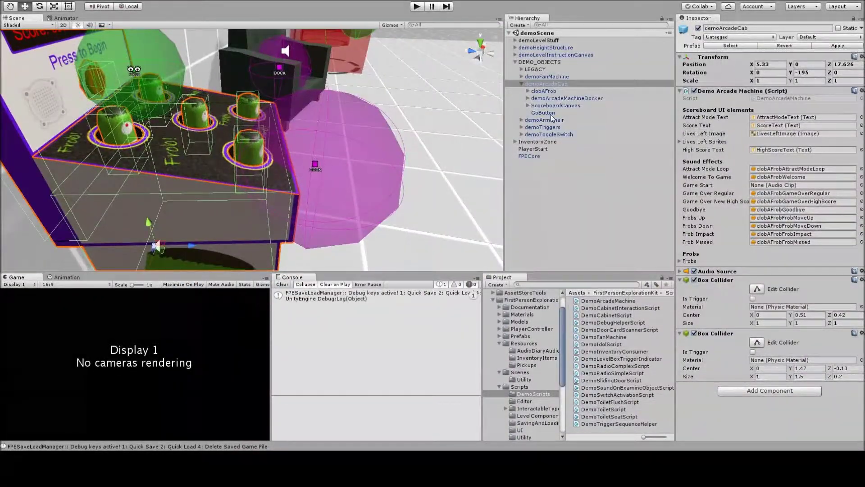
- Select demoArcadeMachineDocker and examine its dock script together with its dock and focus spheres around the cabinet
left_click(549, 99)
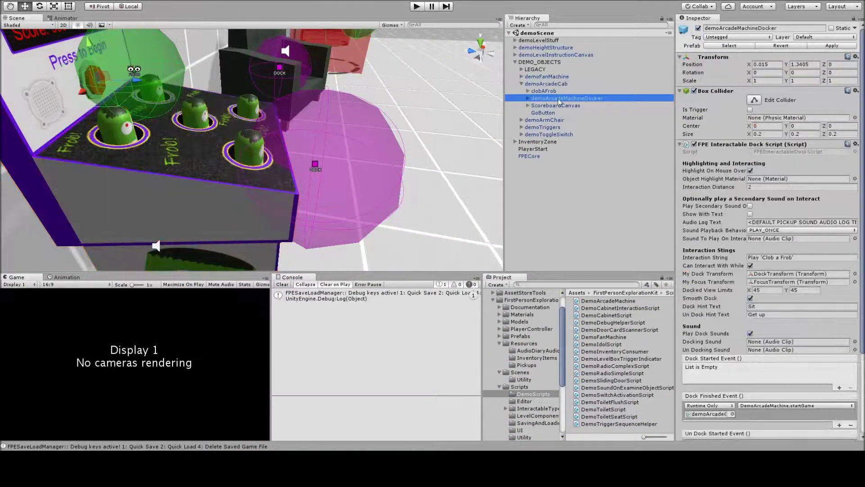
left_click_drag(243, 105, 219, 83, "alt")
right_click_drag(219, 83, 175, 56)
left_click_drag(175, 56, 193, 70, "alt")
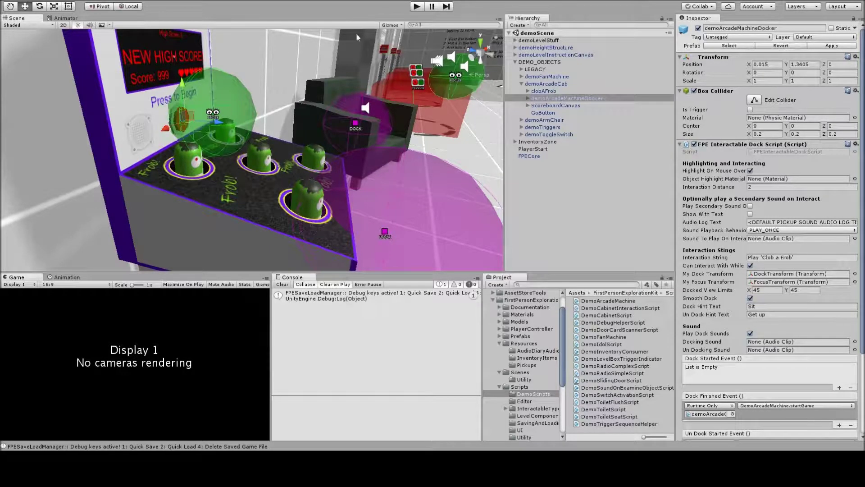
left_click_drag(383, 151, 343, 167, "alt")
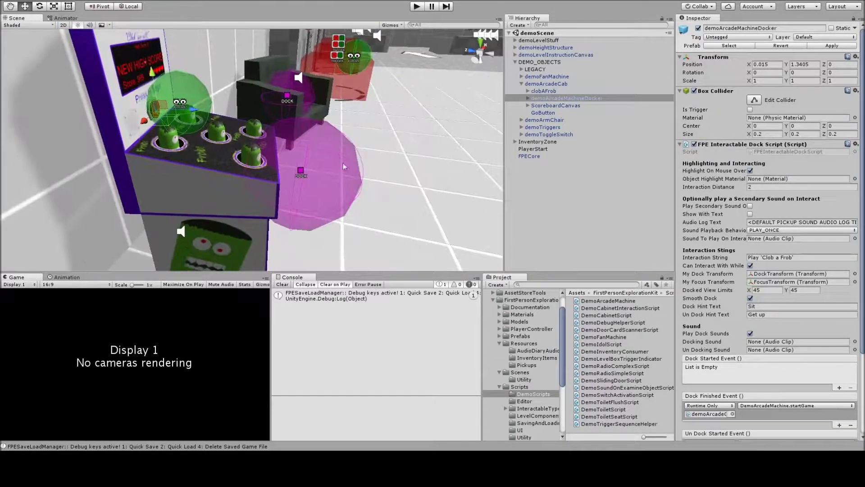
- Inspect the DockTransform and FocusTransform children of demoArcadeMachineDocker and their placement around the arcade cabinet
left_click(301, 169)
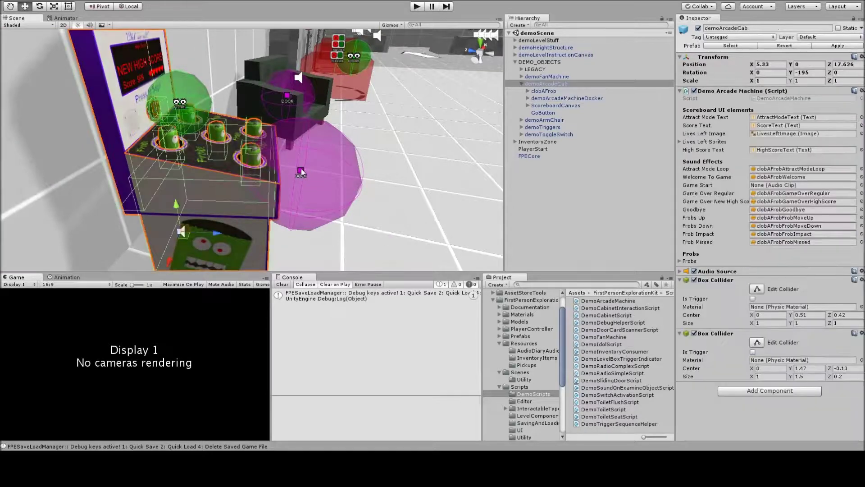
left_click(551, 98)
left_click(528, 98)
left_click(564, 106)
left_click_drag(380, 135, 381, 164, "alt")
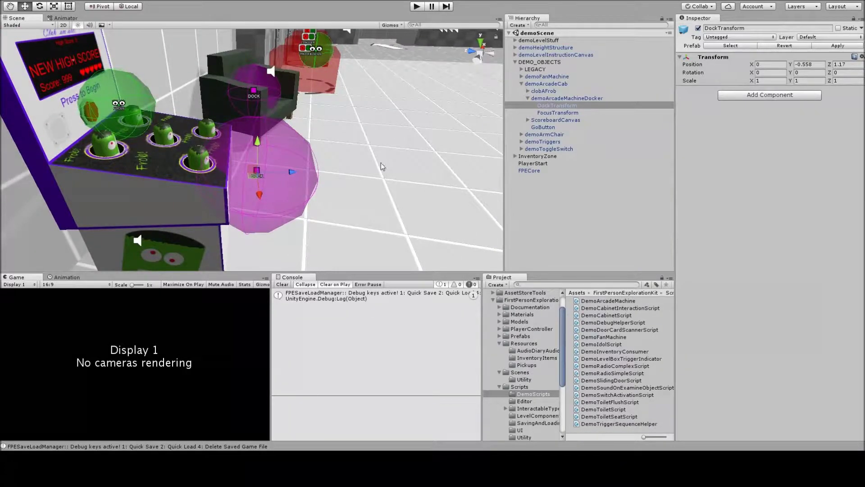
left_click(558, 112)
left_click_drag(336, 123, 266, 108, "alt")
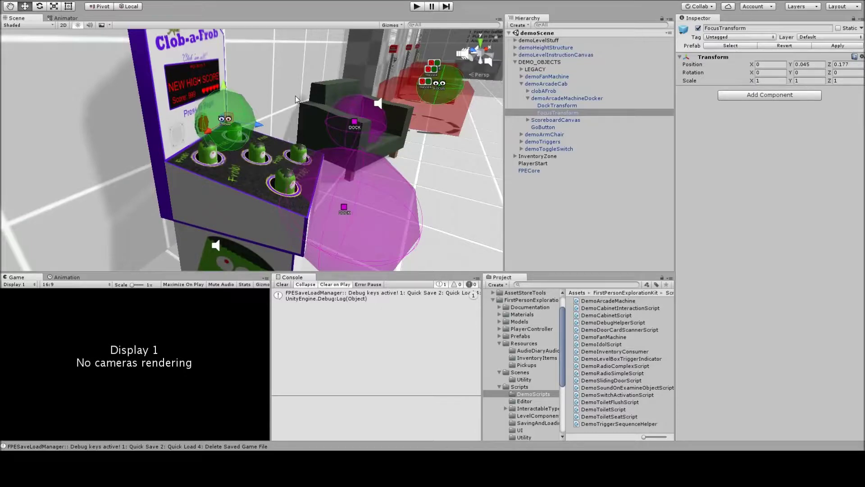
left_click_drag(296, 96, 277, 89, "alt")
scroll(276, 89, "up", 3)
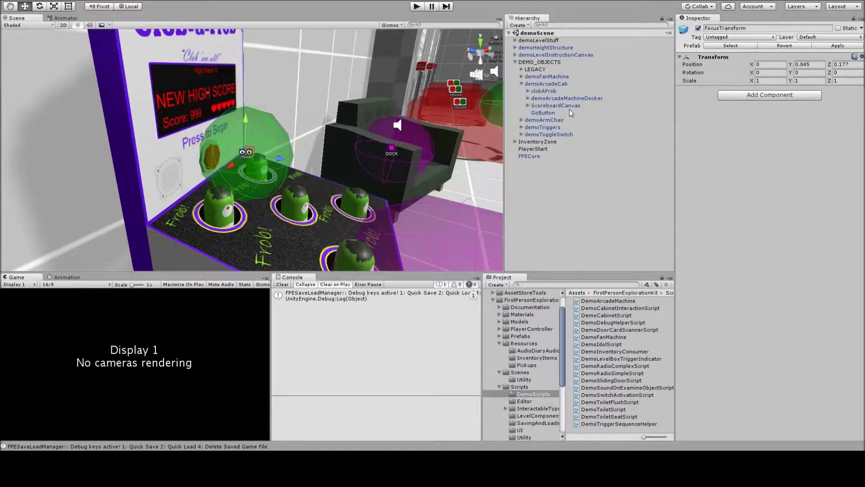
- Compare the GoButton's activate script and collider with the overlapping demoArcadeMachineDocker and its dock events
left_click(570, 112)
right_click_drag(332, 125, 457, 121)
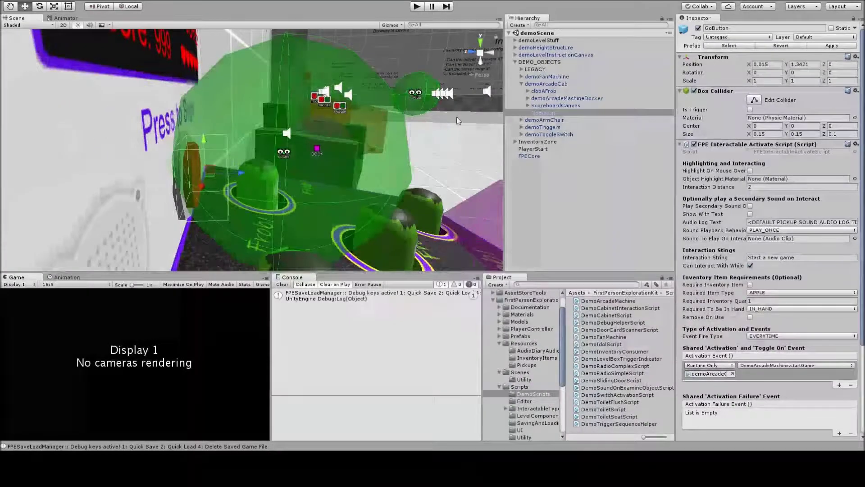
left_click(585, 98)
right_click_drag(391, 123, 316, 123)
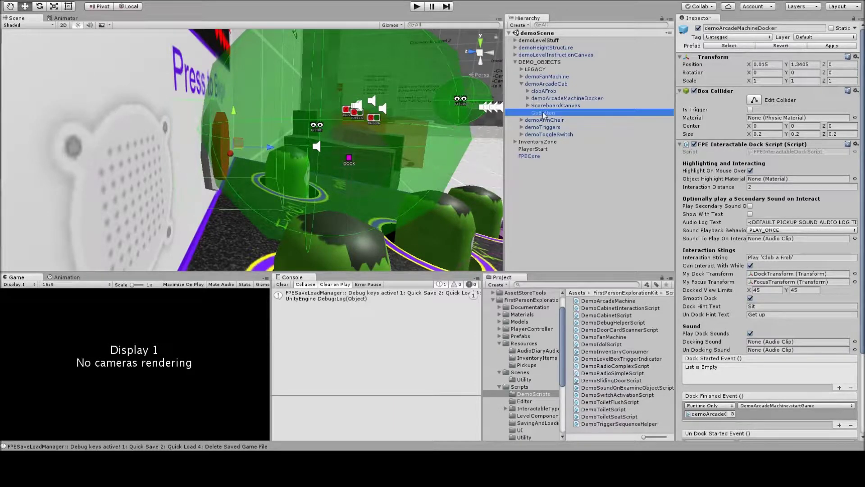
left_click(564, 100)
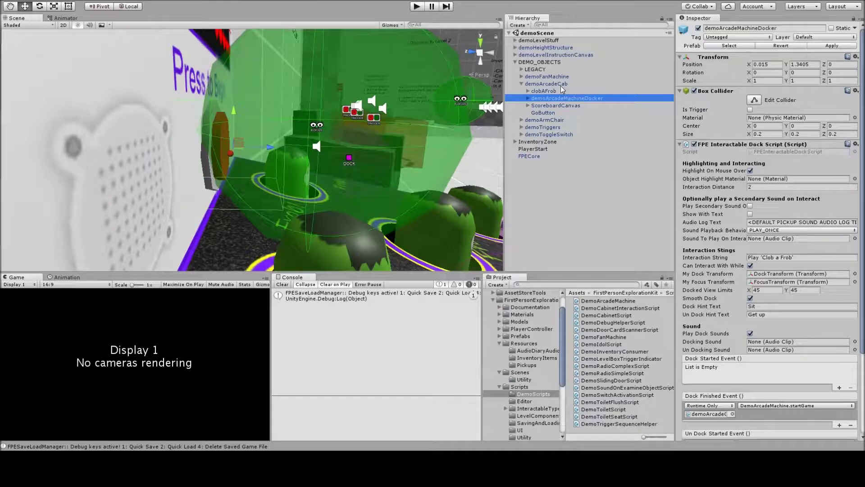
- Run the scene and walk the player up to the Clob-a-Frob arcade cabinet, viewing it from different sides
left_click(416, 6)
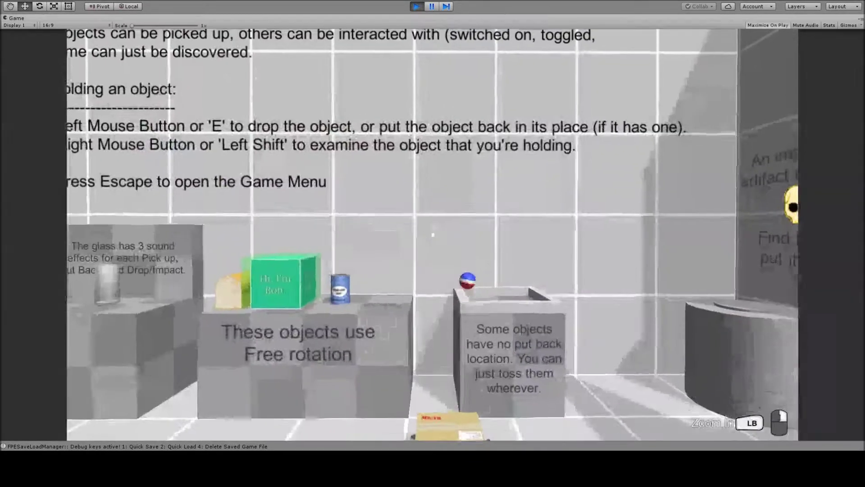
key("w")
key("w")
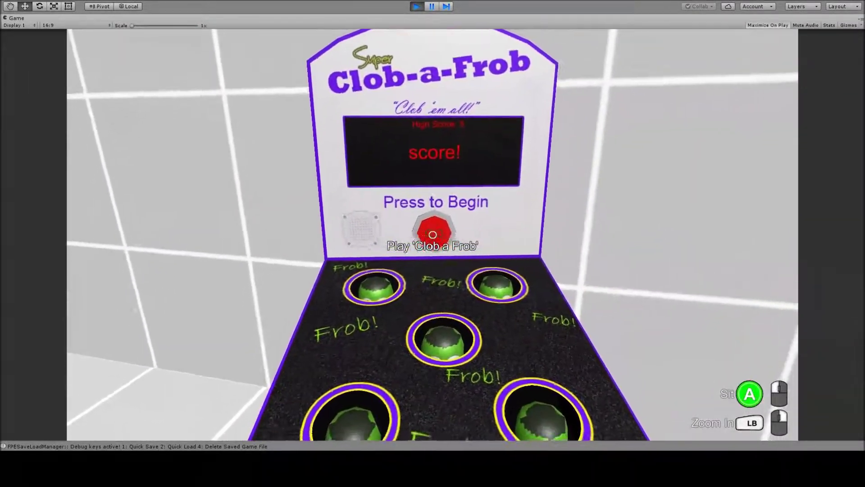
key("a")
key("s")
key("w")
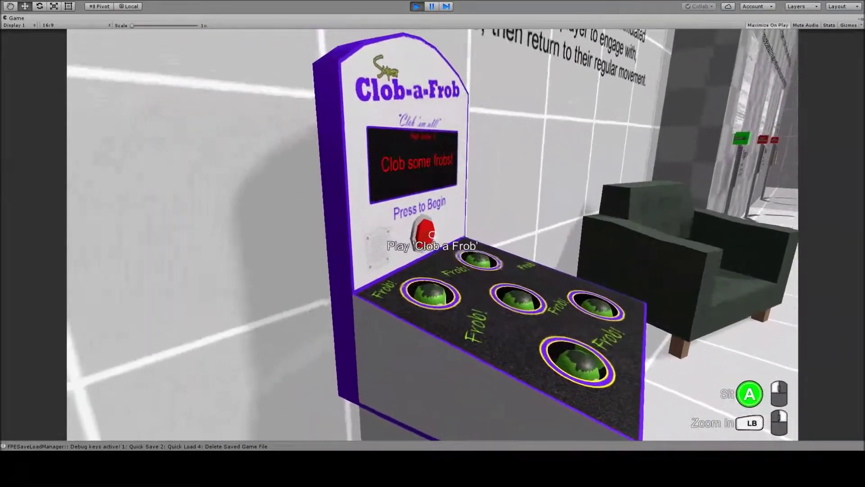
- Dock the player at the Clob-a-Frob cabinet, start the game with the GO button and clob the frobs until the round ends
left_click(431, 234)
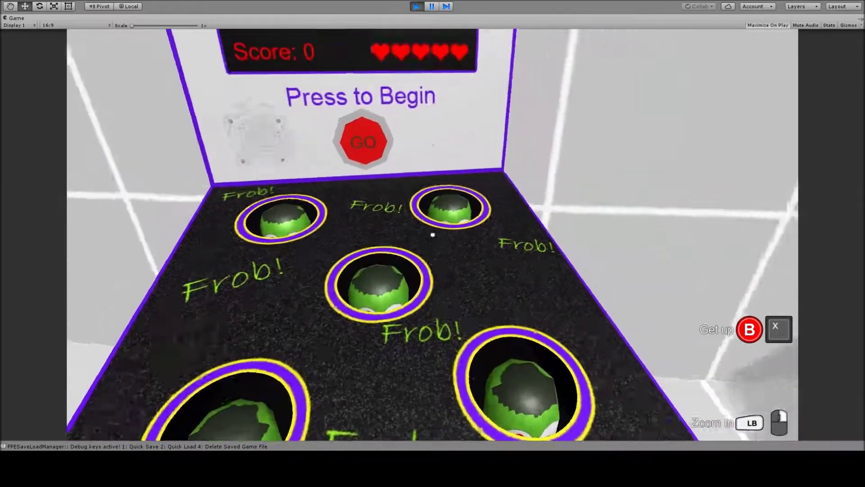
left_click(433, 234)
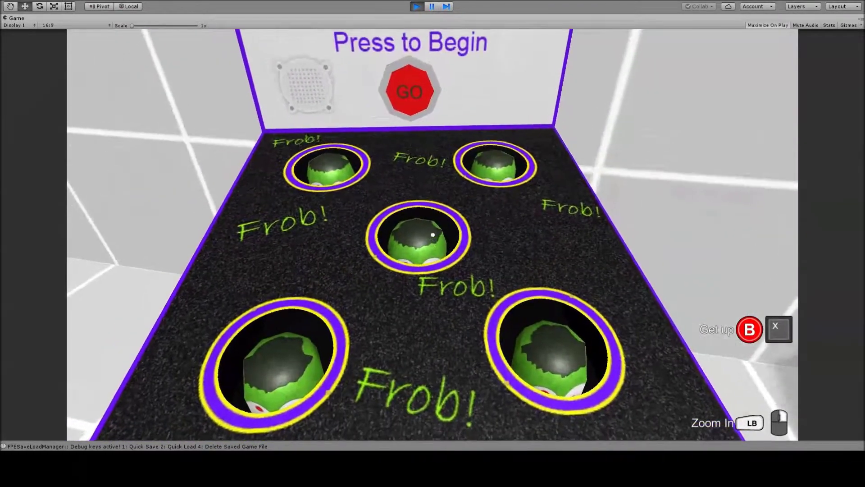
left_click(433, 235)
left_click(432, 235)
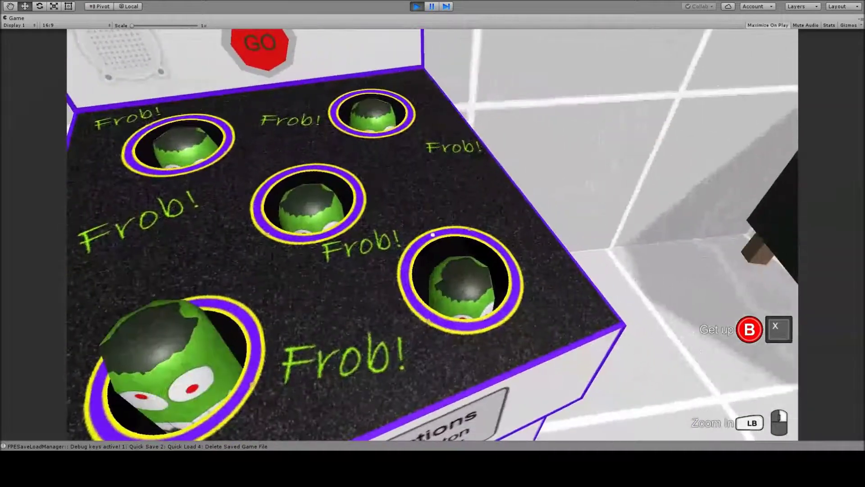
left_click(432, 235)
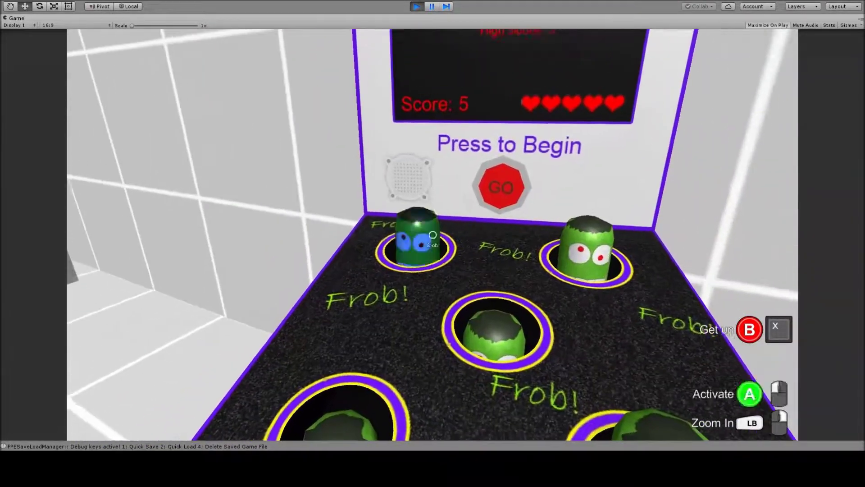
left_click(433, 235)
left_click(432, 234)
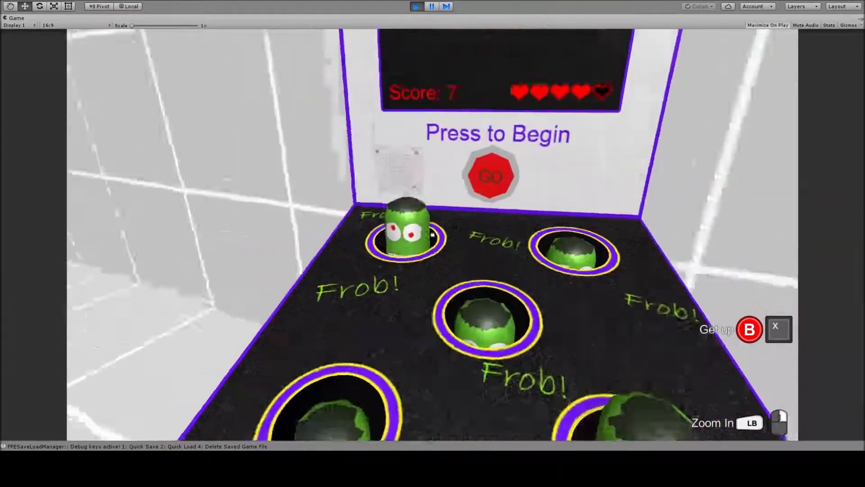
left_click(432, 235)
left_click(433, 234)
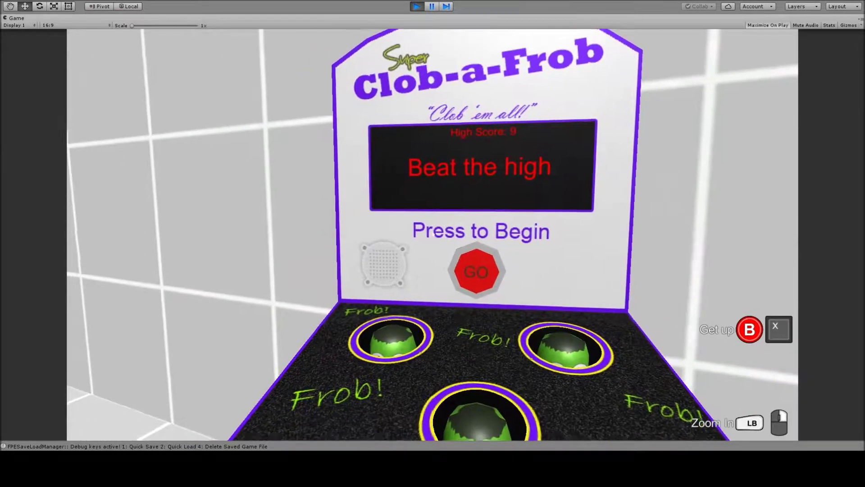
- Get up from the cabinet in the middle of another round and walk the player around the cabinet and the armchair
mouse_move(432, 234)
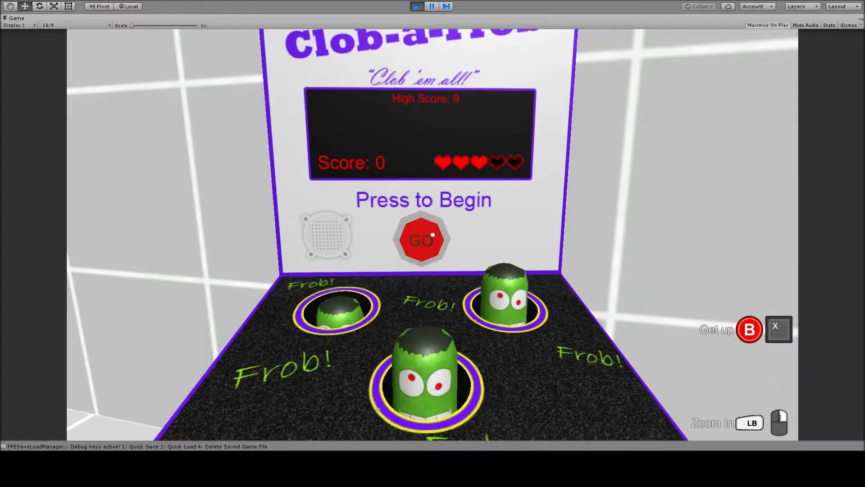
key("x")
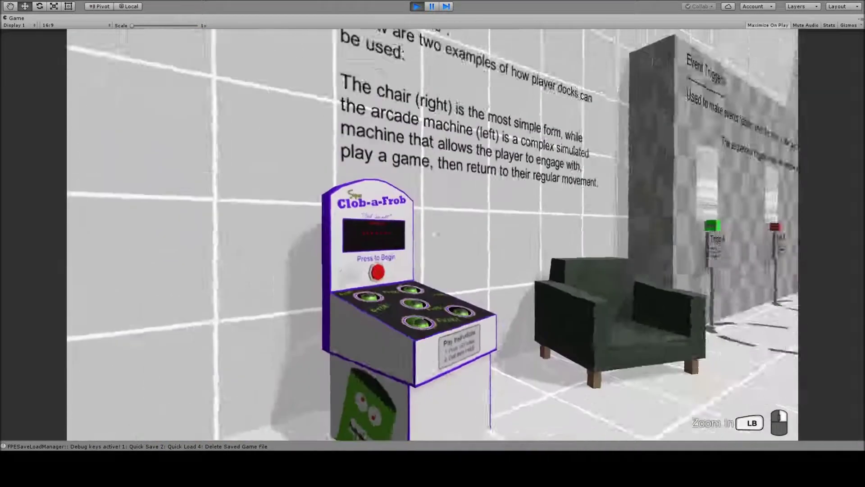
key("d")
key("w")
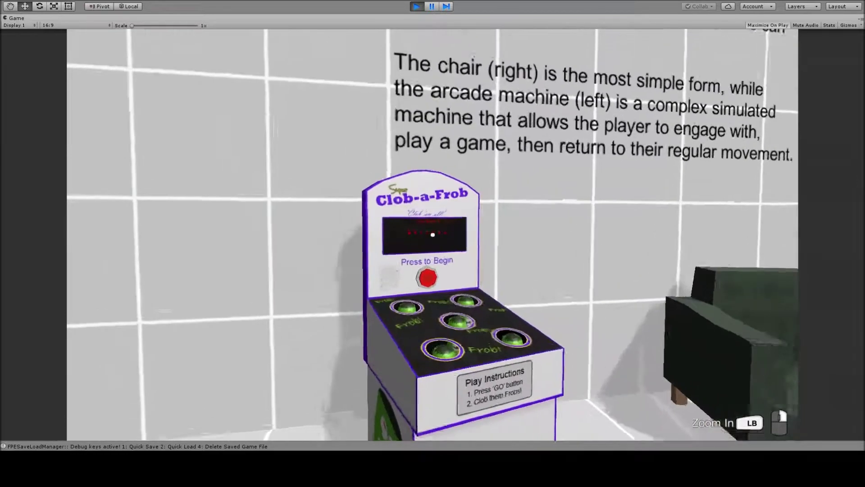
key("w")
key("s")
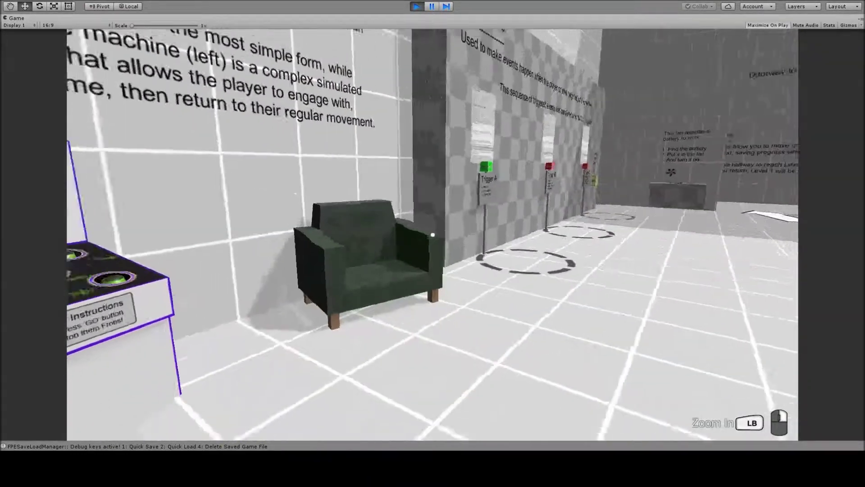
key("s")
key("w")
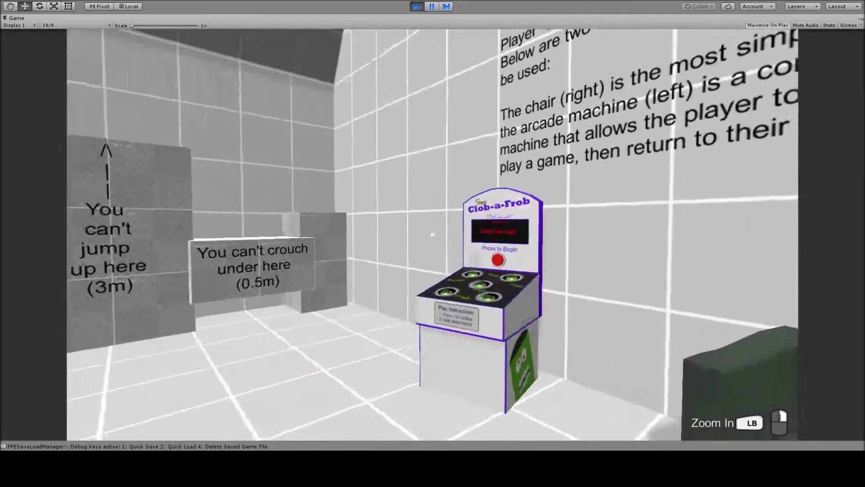
key("a")
key("w")
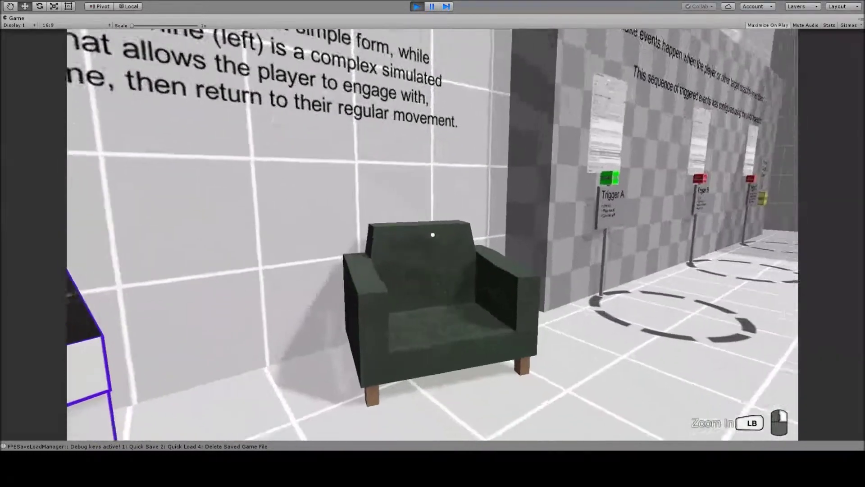
- Seat the player in the green armchair and save the game from the System page while still docked
key("w")
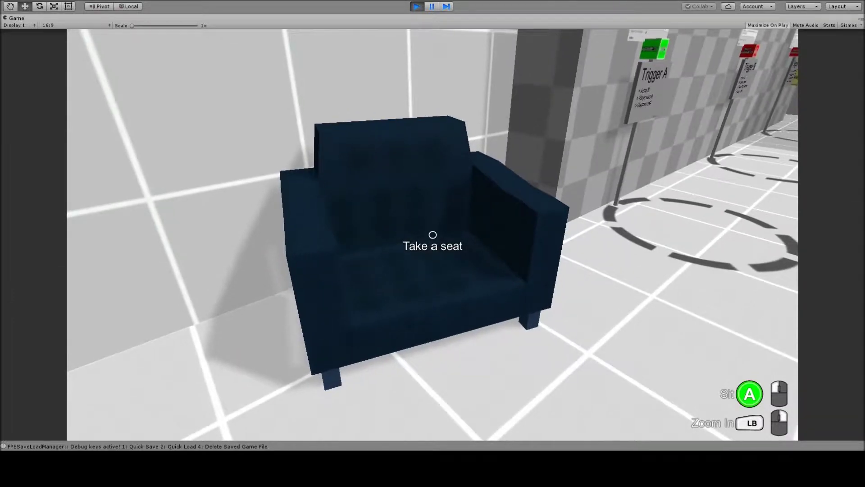
left_click(433, 235)
key("Tab")
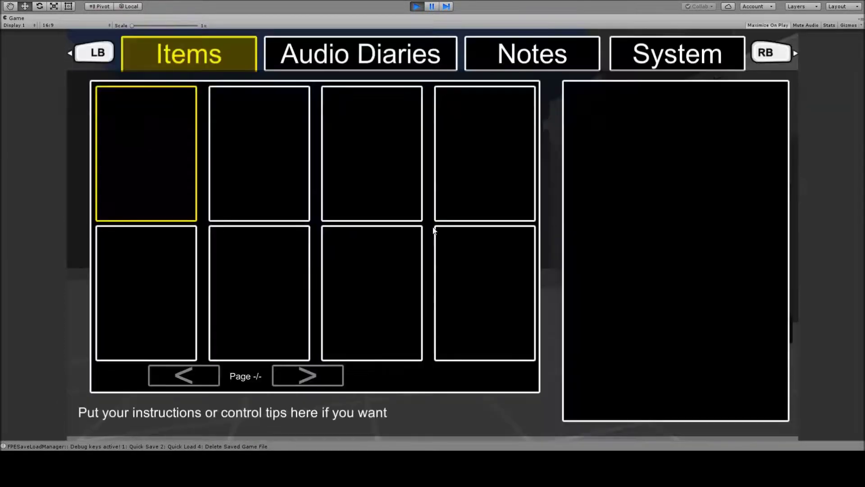
left_click(643, 62)
key("Tab")
key("Tab")
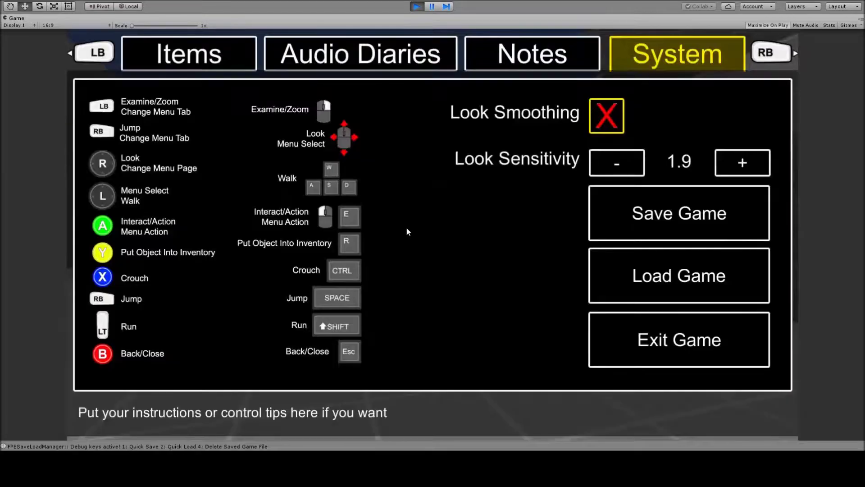
key("Tab")
- Get up from the armchair, walk away across the room and load the saved game
key("x")
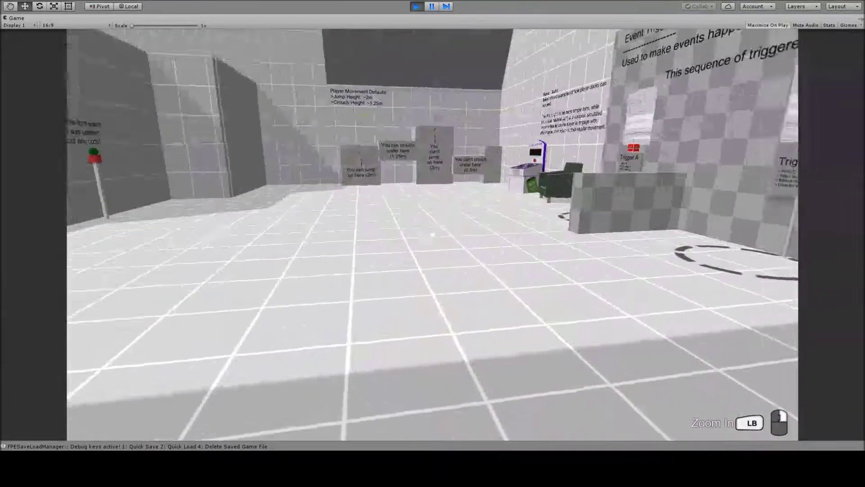
key("Tab")
left_click(724, 267)
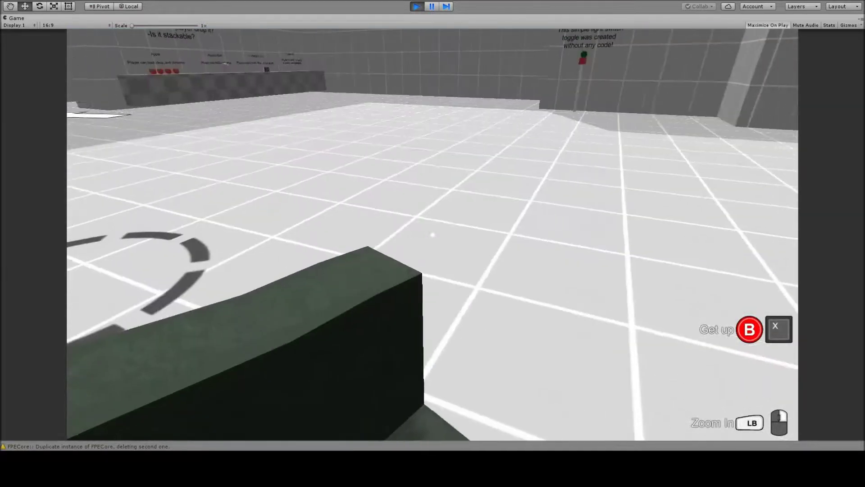
- Get up from the armchair and examine the high score messages on the arcade cabinet's display from near and far
key("x")
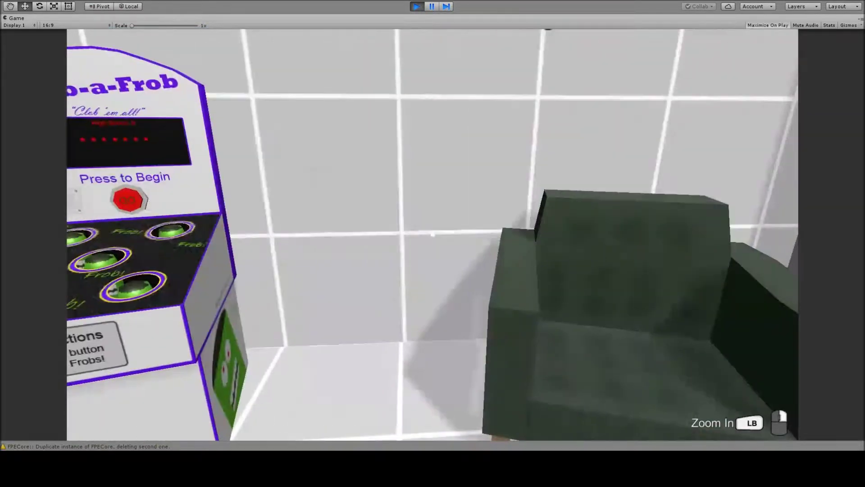
key("s")
key("w")
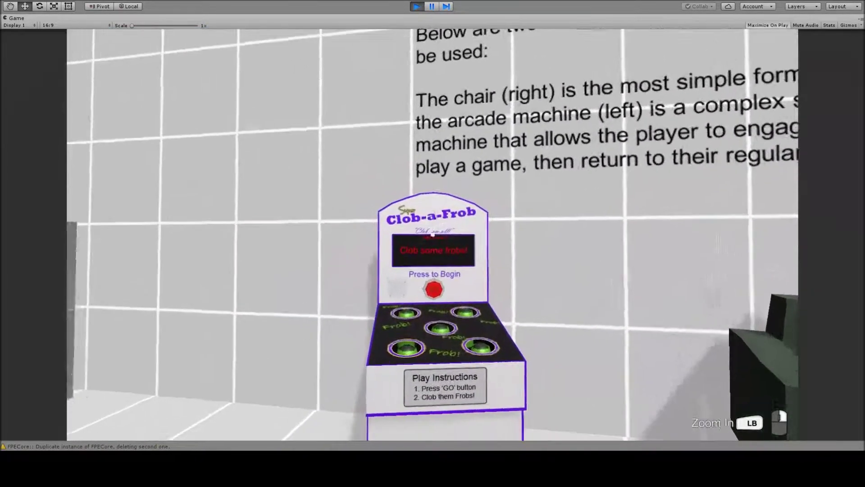
key("d")
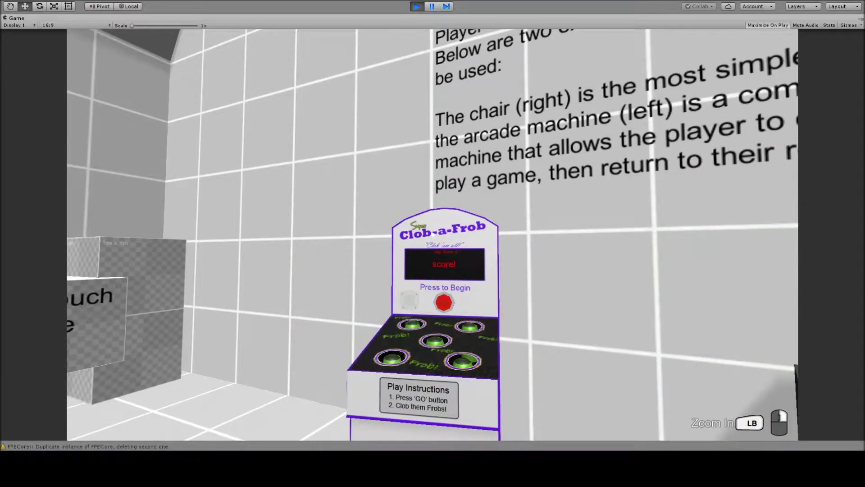
key("s")
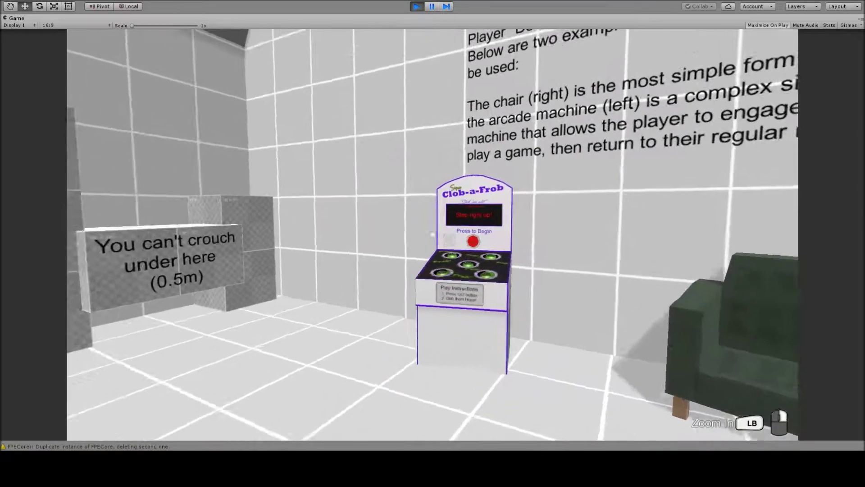
key("w")
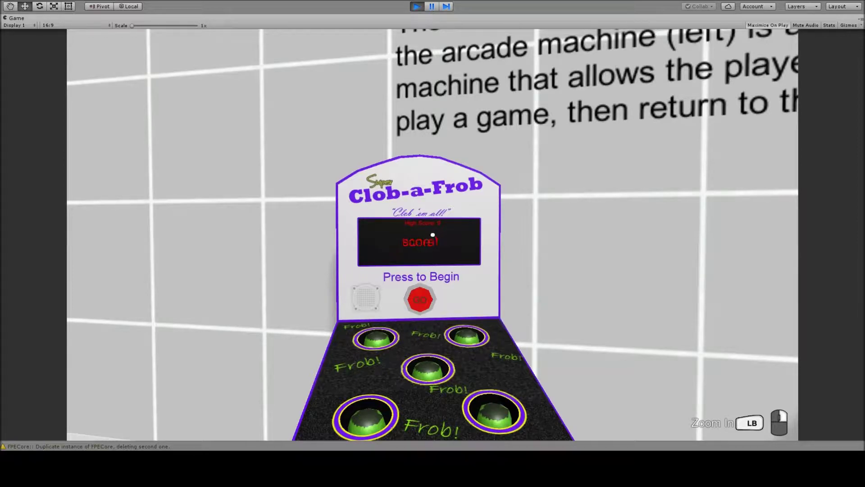
key("s")
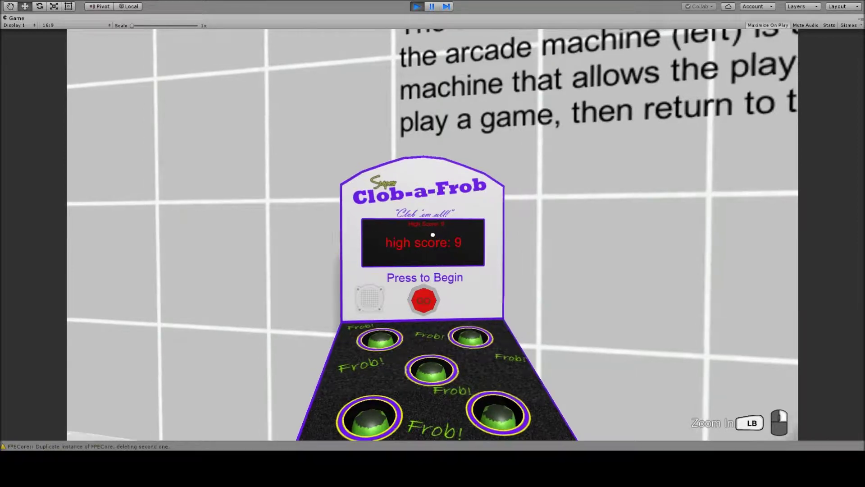
key("w")
key("s")
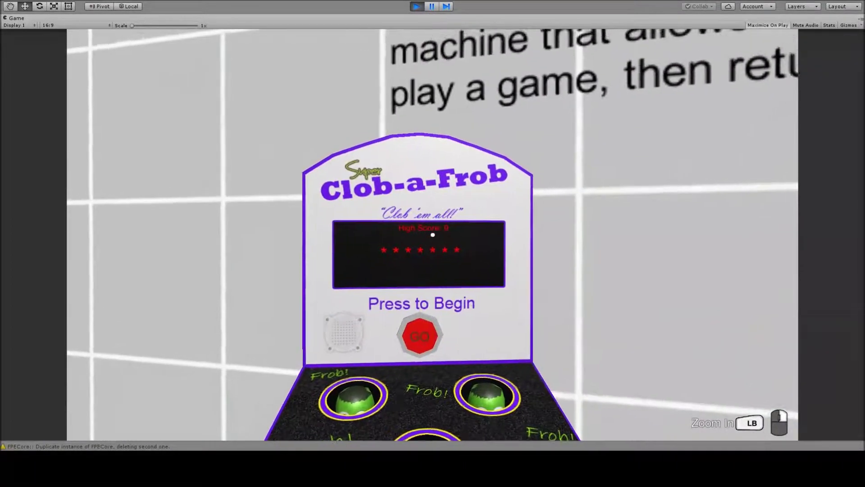
key("s")
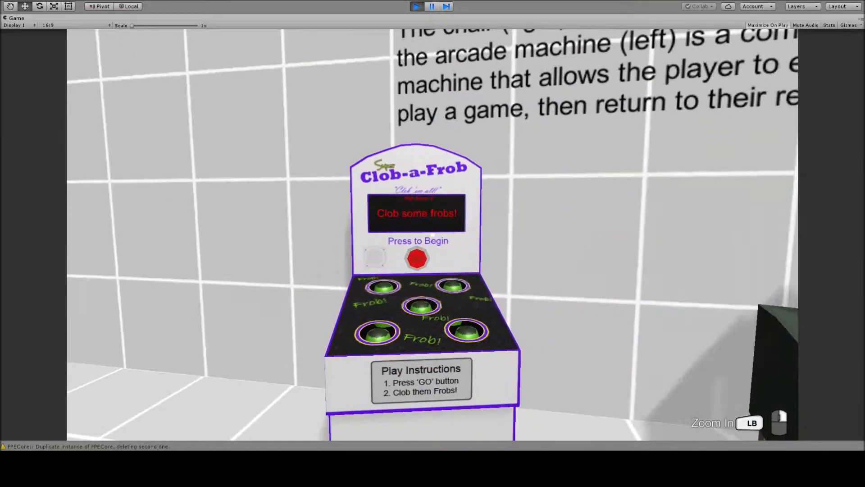
- Stop and rerun the scene, walk up to the cabinet and zoom in on its score display
left_click(412, 4)
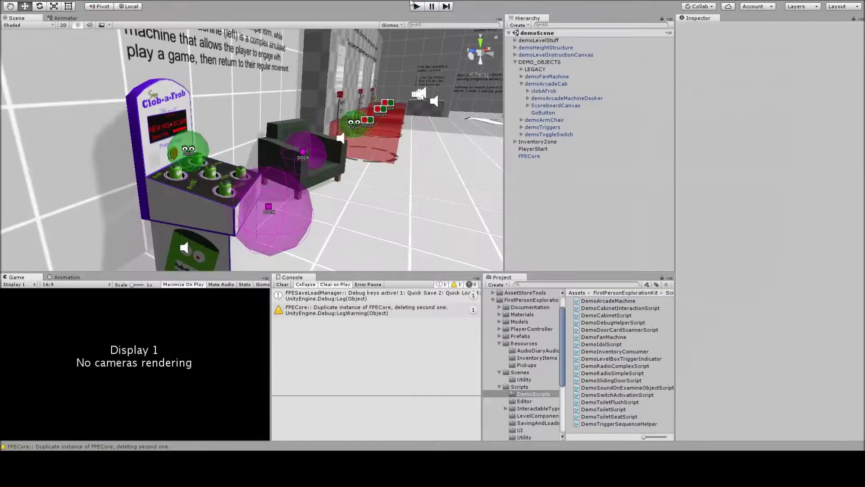
left_click(417, 7)
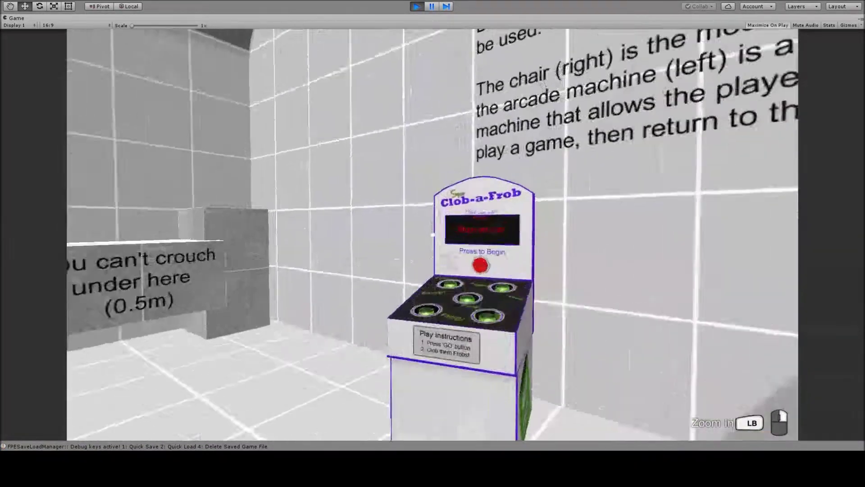
key("w")
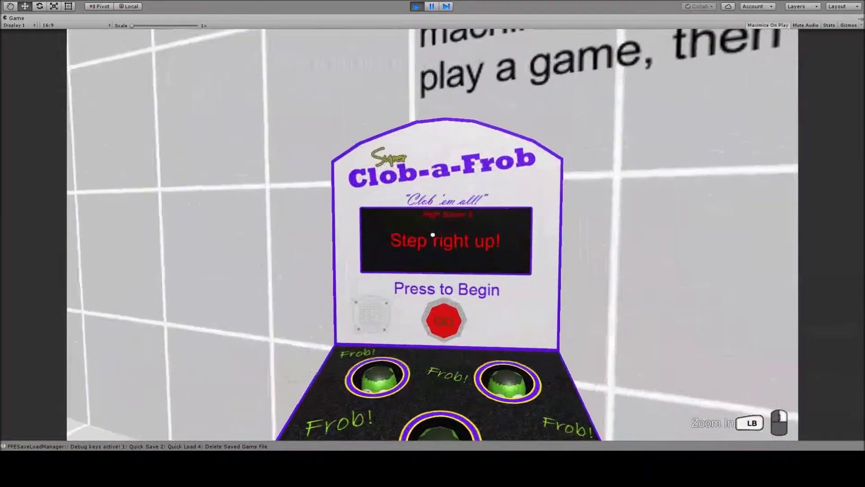
right_click(432, 234)
key("s")
- Load the saved game from the System page, bring the player to the cabinet and zoom in on its high score
key("Escape")
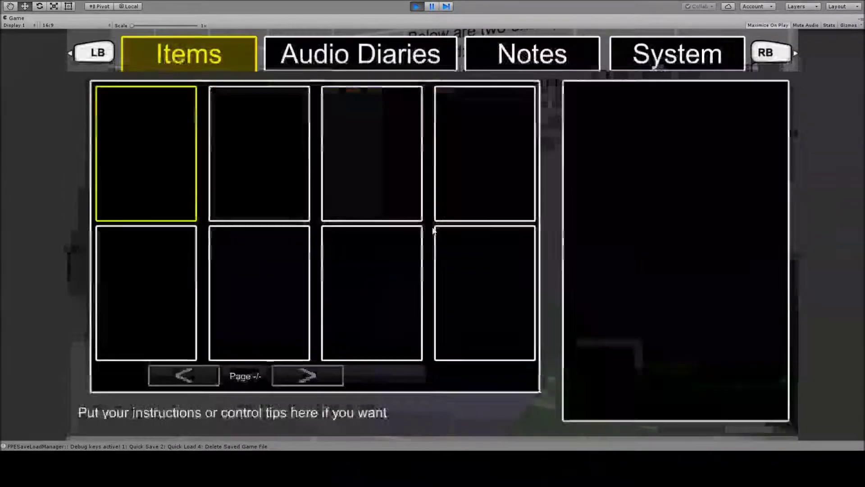
left_click(649, 59)
left_click(702, 277)
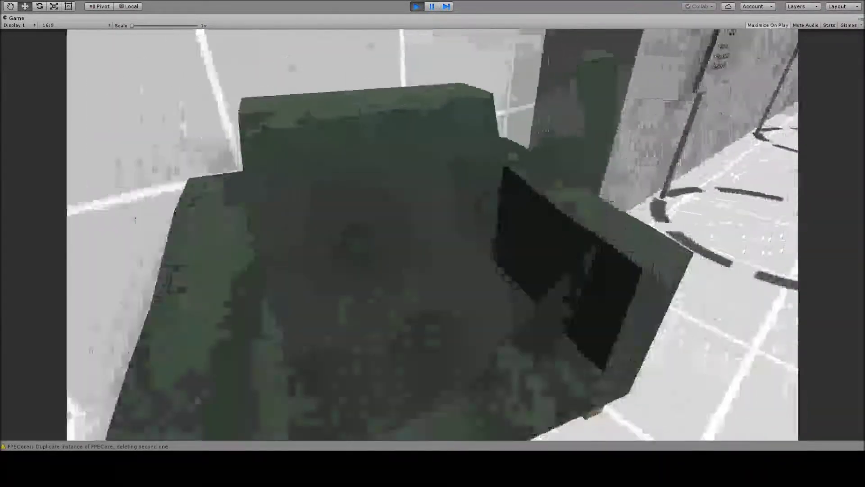
key("s")
key("w")
right_click(433, 234)
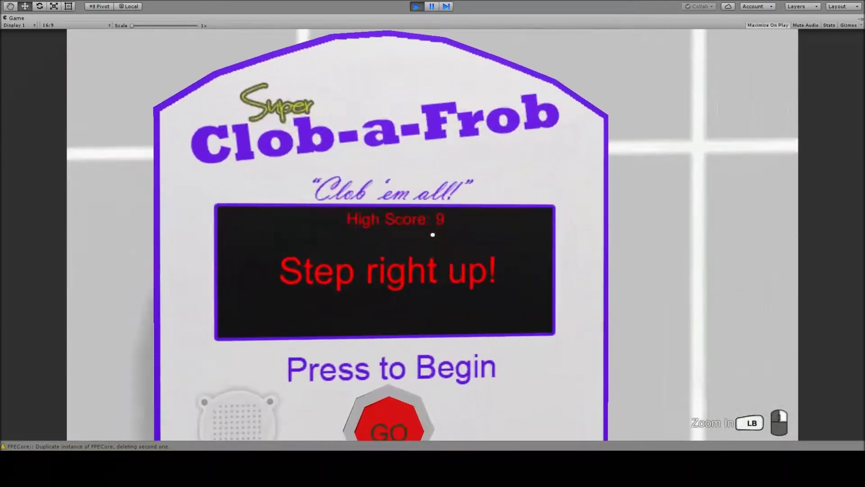
- Examine the arcade cabinet and its scrolling display by walking back and forth in front of it
key("s")
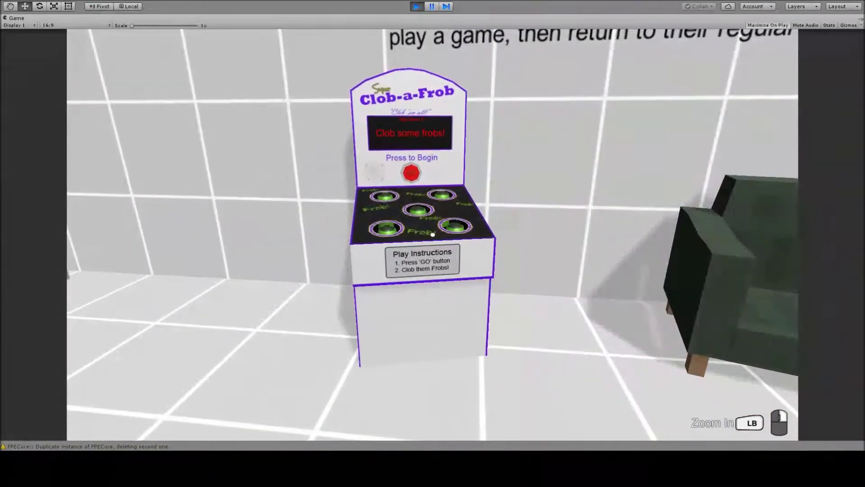
key("w")
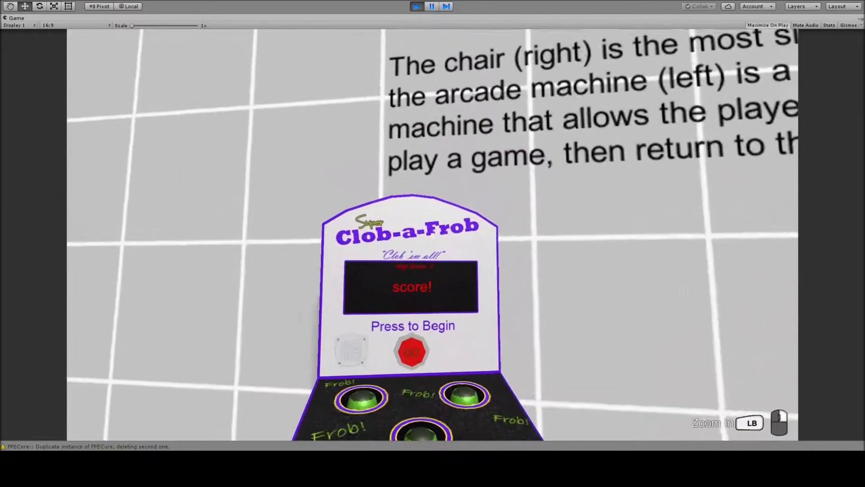
key("s")
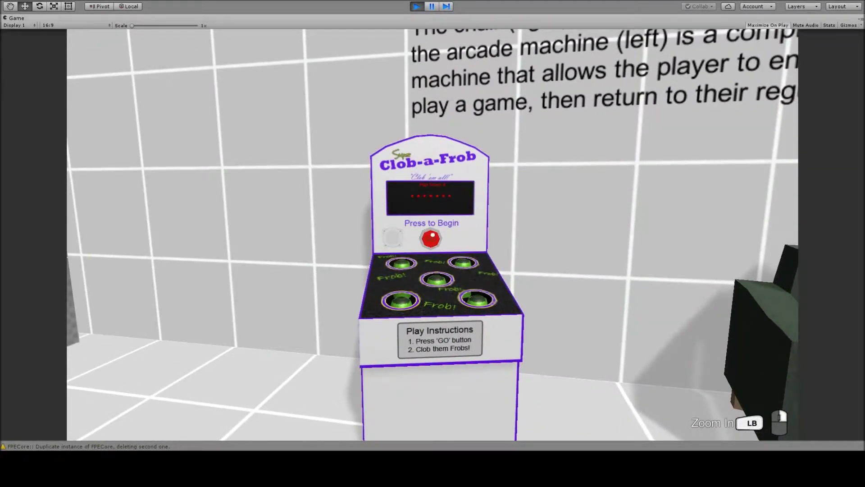
key("w")
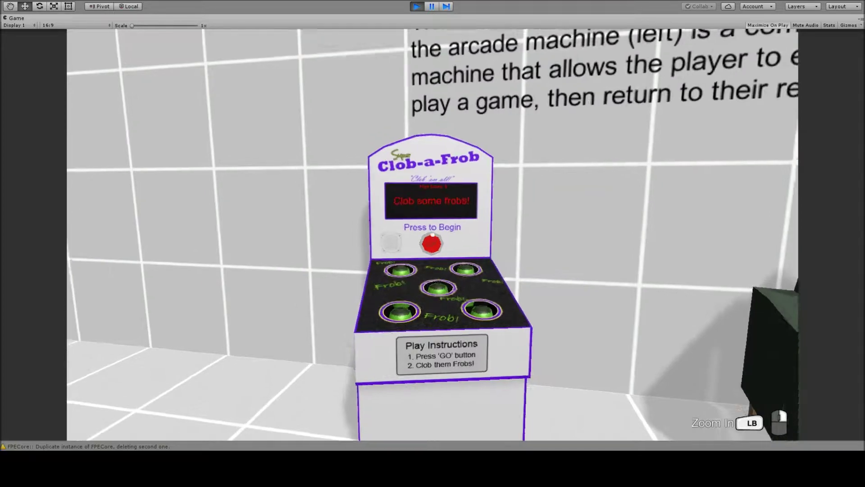
key("s")
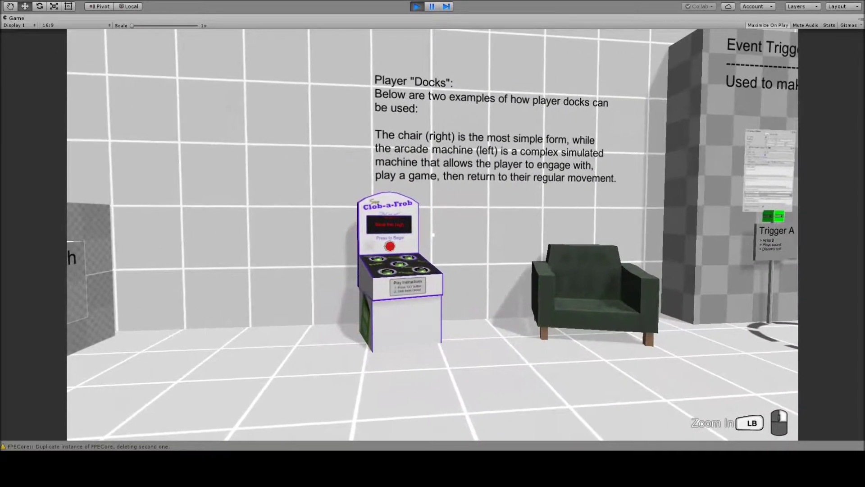
key("w")
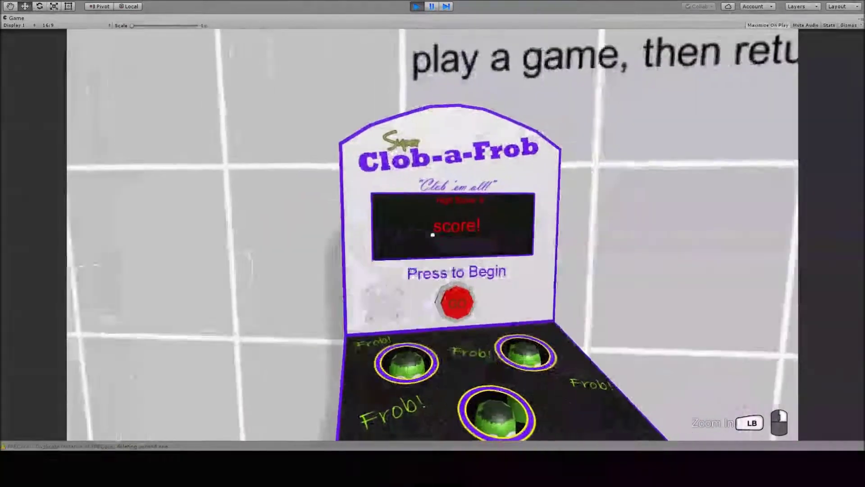
key("s")
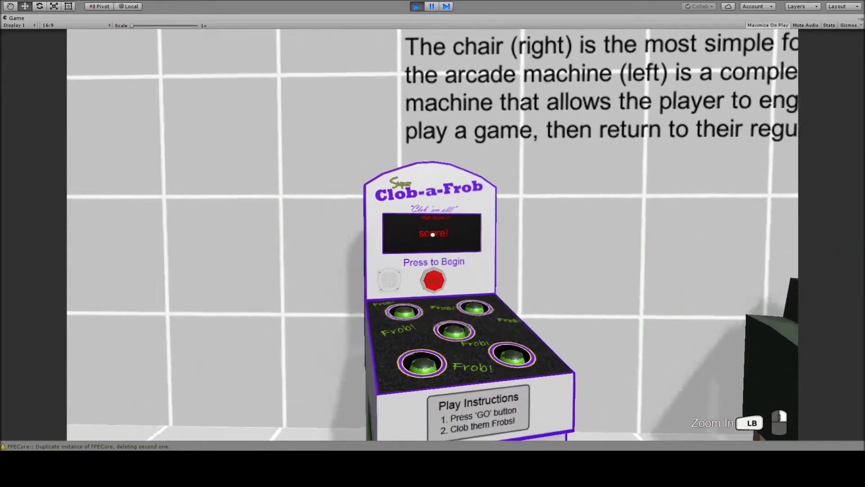
right_click(433, 235)
right_click(433, 235)
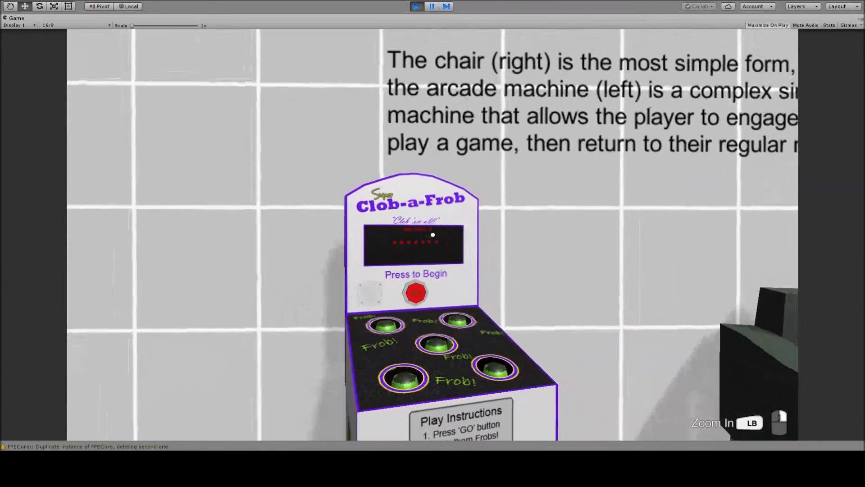